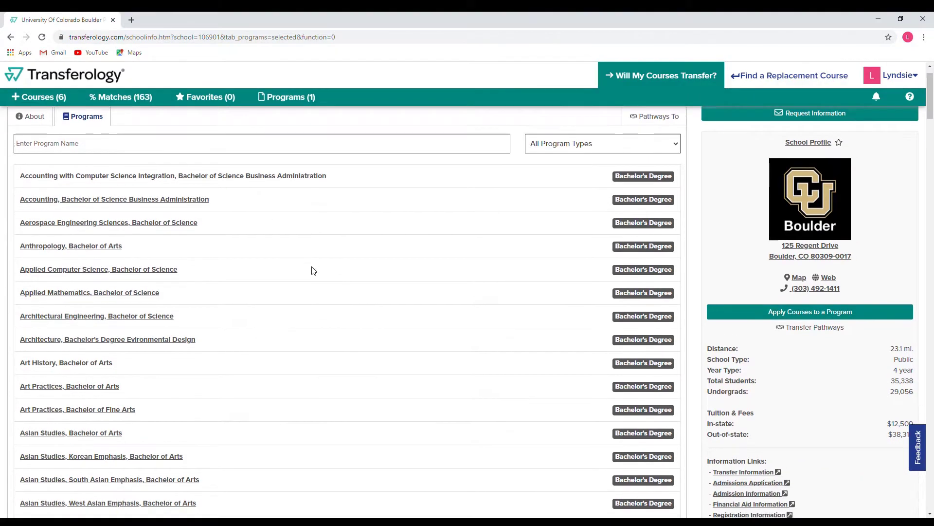
- Scroll the CU Boulder programs list to review its 6 courses, 163 matches and 1 program
scroll(313, 271, "down", 1)
scroll(313, 271, "up", 3)
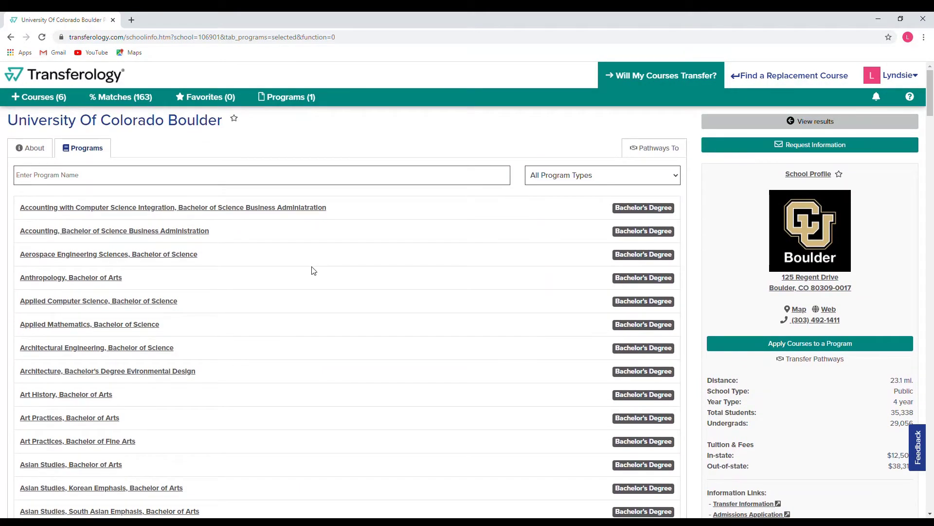
- Search program names for 'chemis' and open Chemistry, Bachelor of Arts
left_click(62, 186)
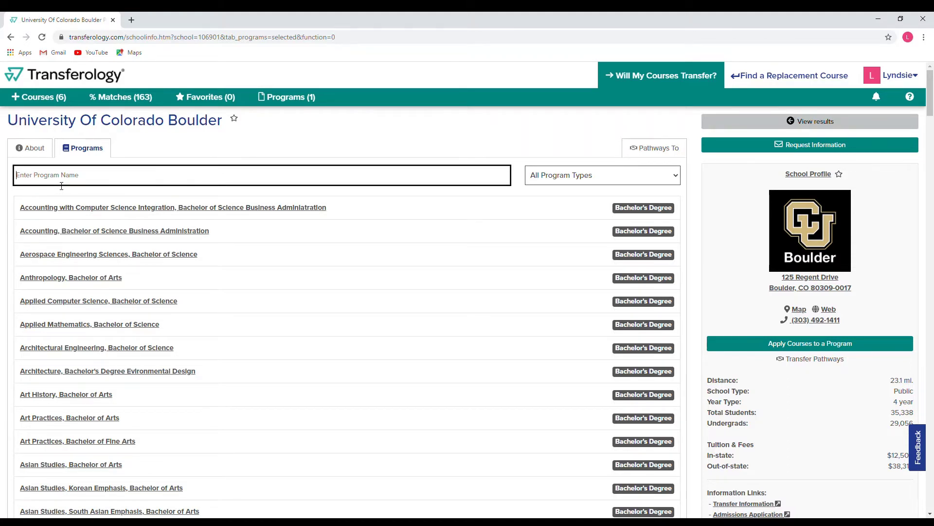
type("chemis")
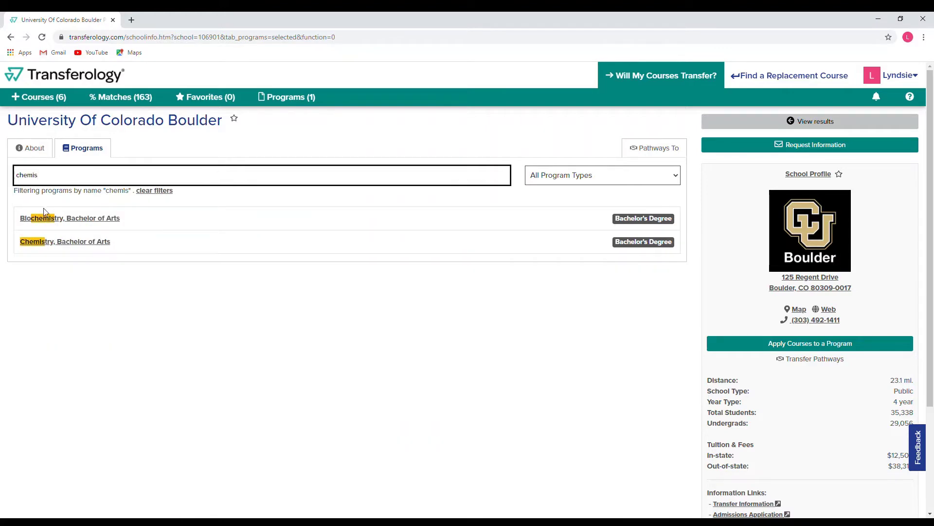
left_click(73, 242)
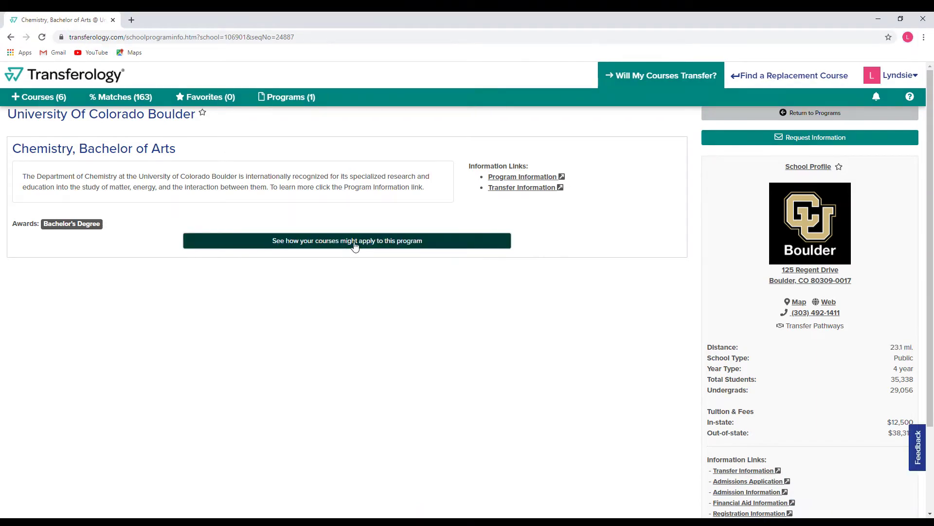
- Begin applying courses to the program and answer No to the Colorado Associate degree question
left_click(354, 243)
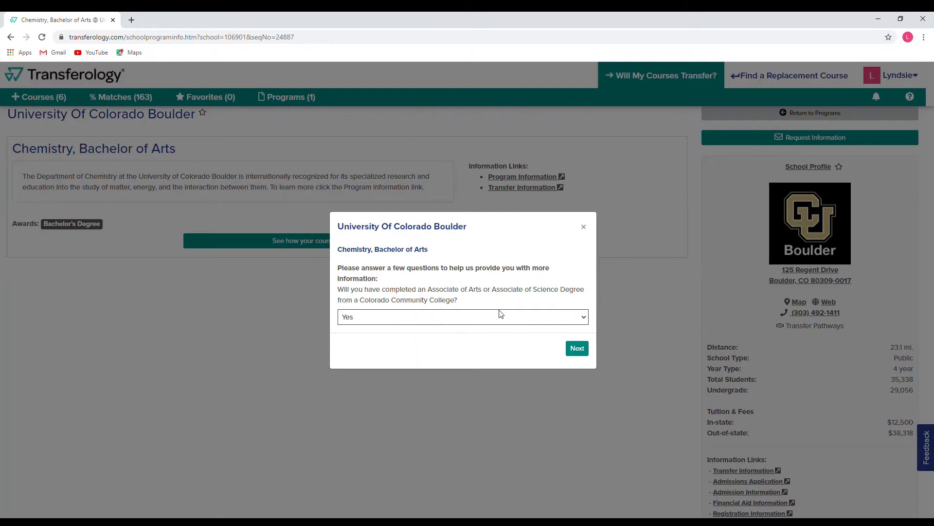
left_click(459, 317)
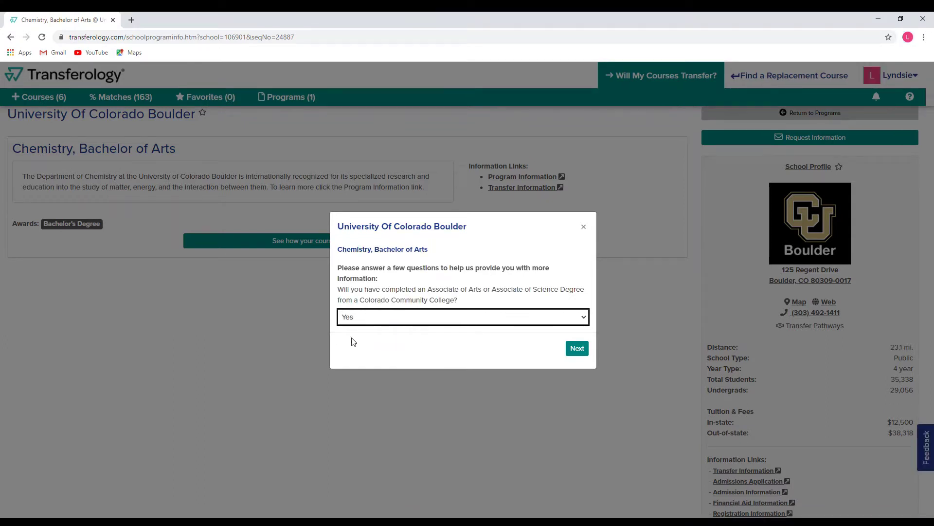
key("Down")
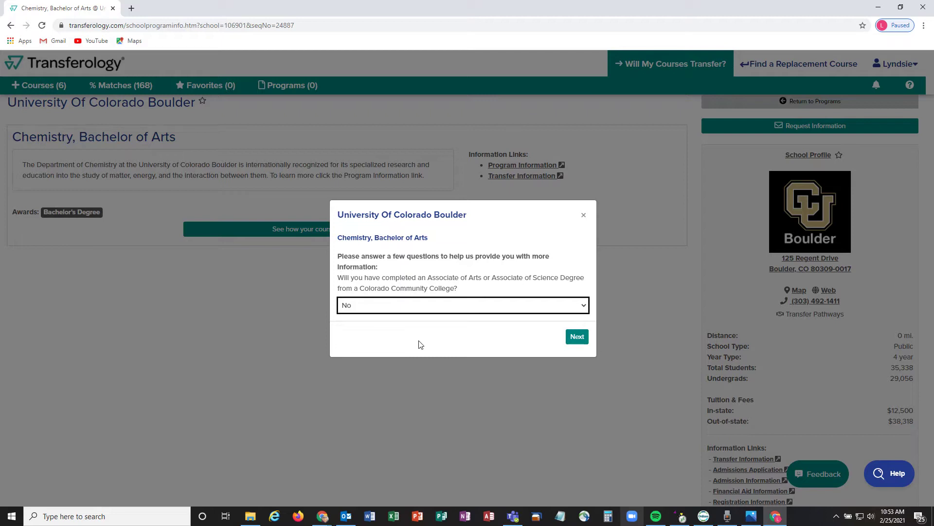
- Choose to apply courses from another school, Front Range Community College
left_click(575, 336)
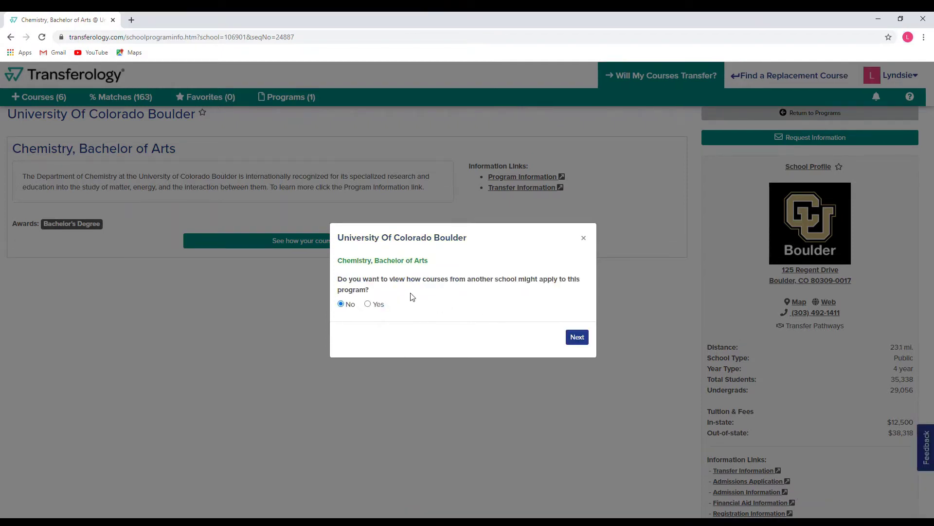
left_click(368, 304)
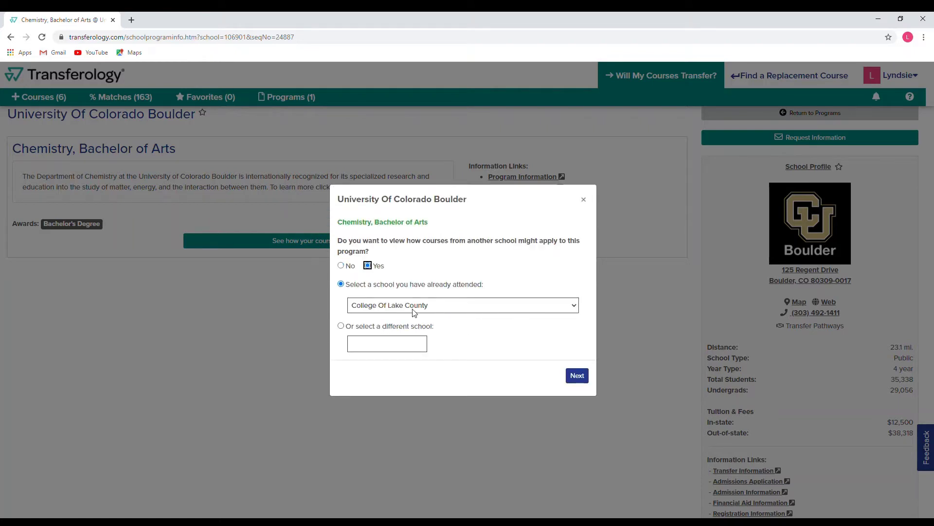
left_click(405, 310)
left_click(430, 331)
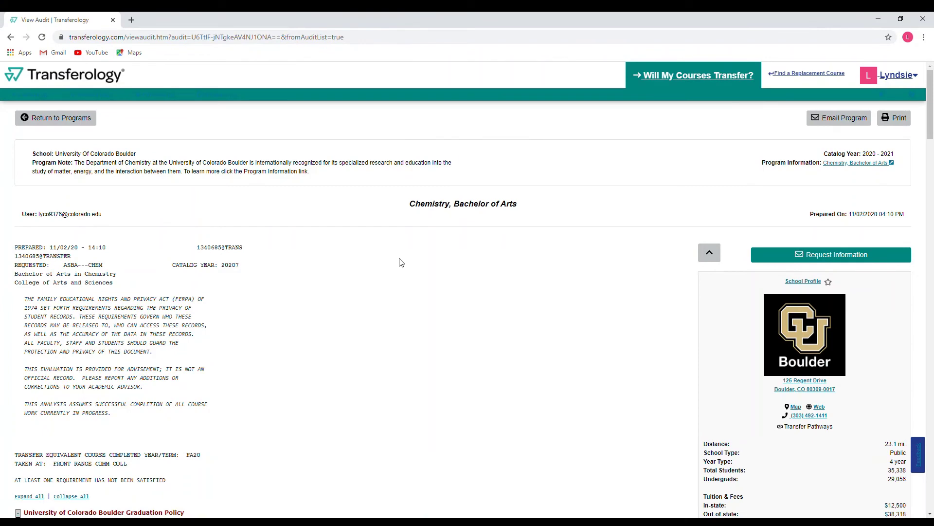
- Expand every section of the Chemistry BA audit
scroll(401, 263, "down", 2)
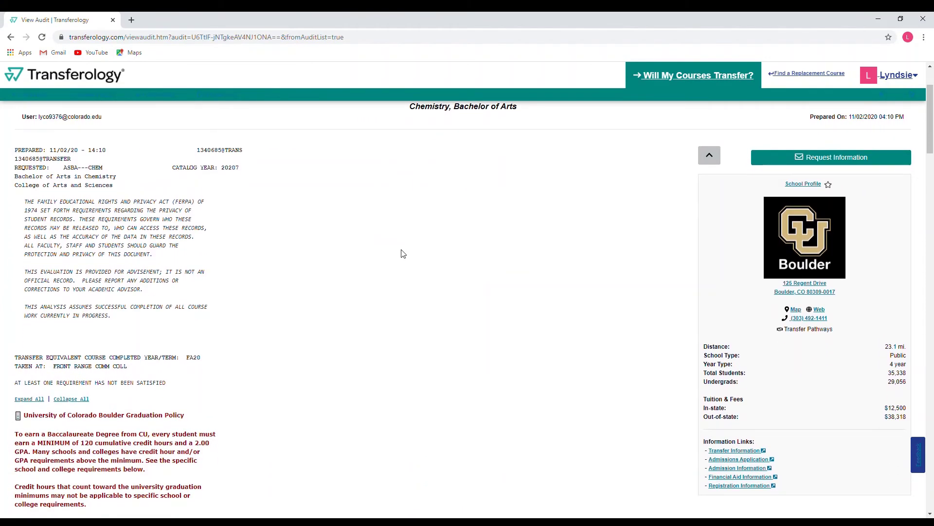
scroll(403, 254, "down", 1)
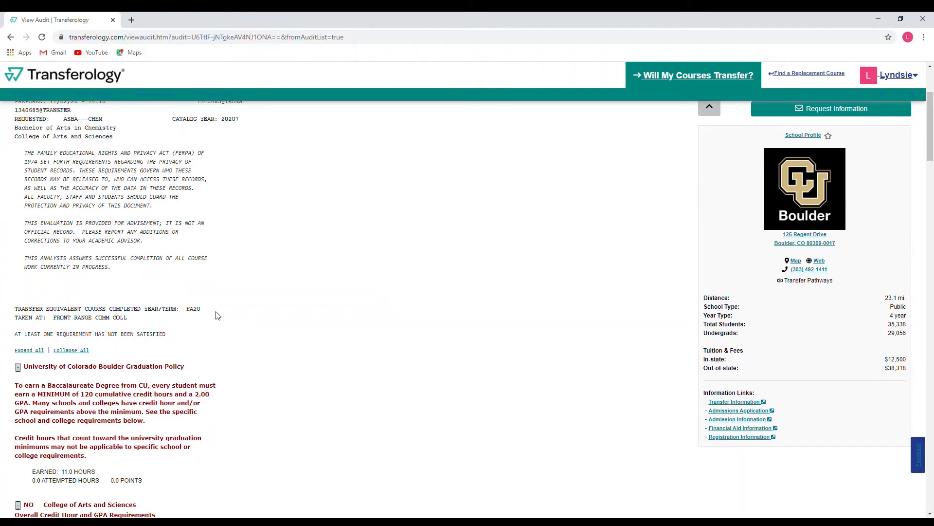
left_click(38, 352)
- Open the CHEM1401 Foundations of Chemistry Lab catalog entry under Chemistry Required Major Courses
scroll(213, 339, "down", 4)
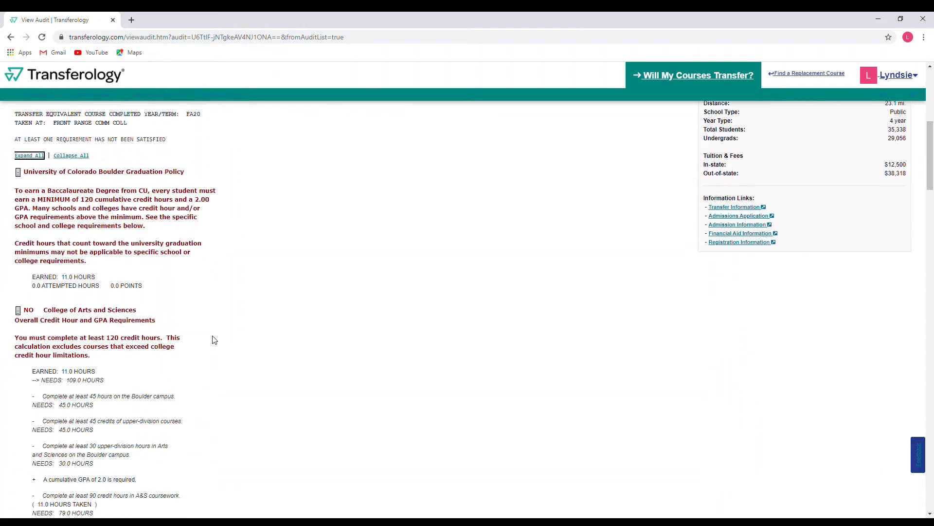
scroll(213, 339, "down", 3)
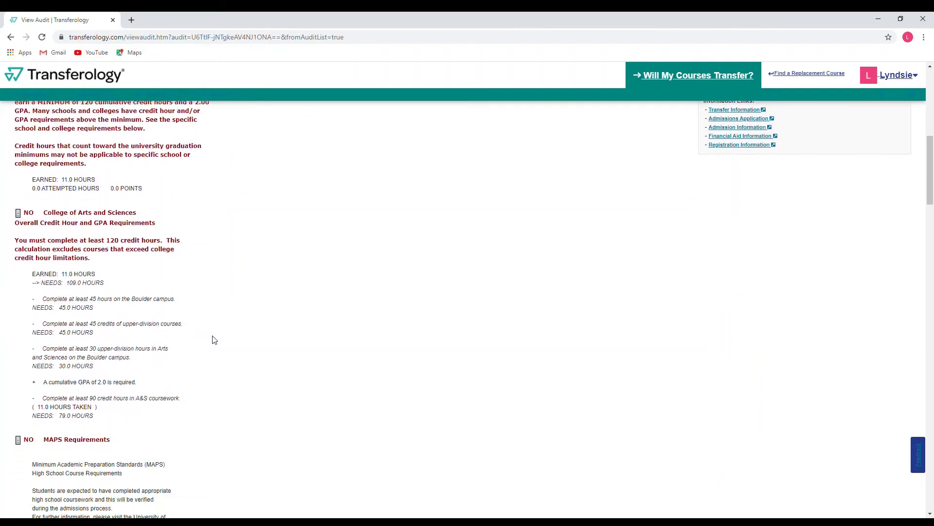
scroll(215, 339, "down", 1)
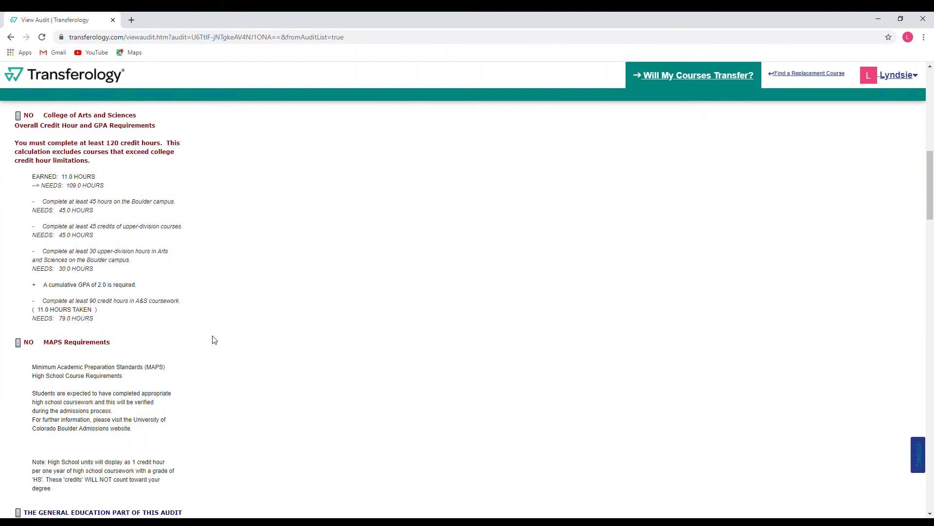
scroll(215, 339, "down", 1)
scroll(214, 339, "down", 1)
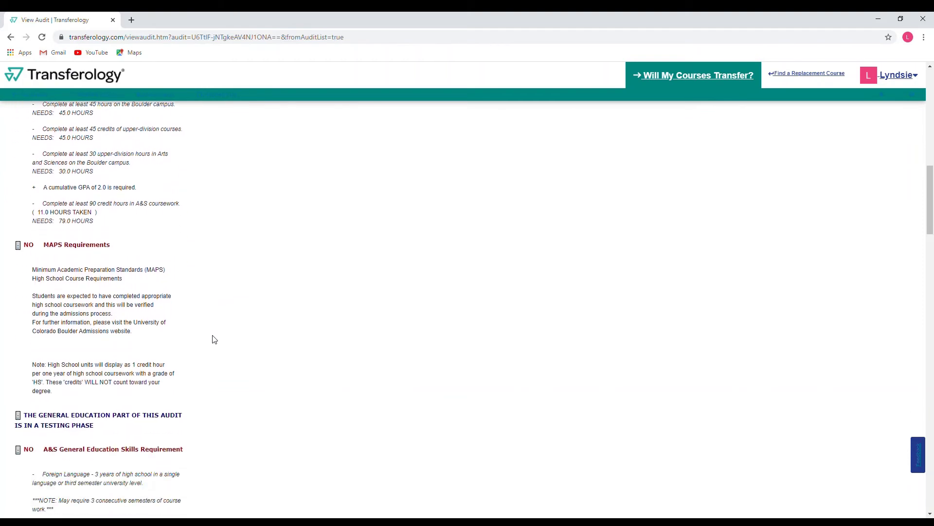
scroll(214, 339, "down", 3)
scroll(215, 339, "up", 1)
scroll(311, 342, "down", 3)
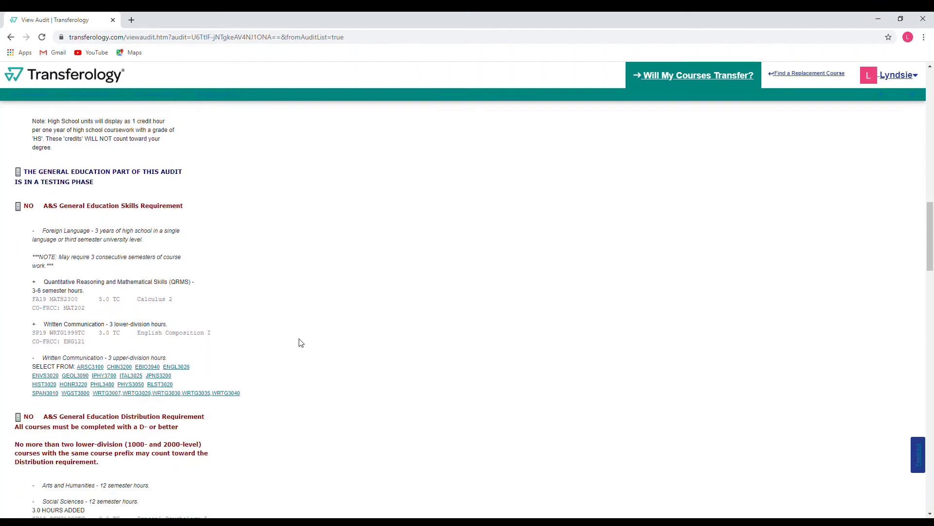
scroll(292, 312, "down", 9)
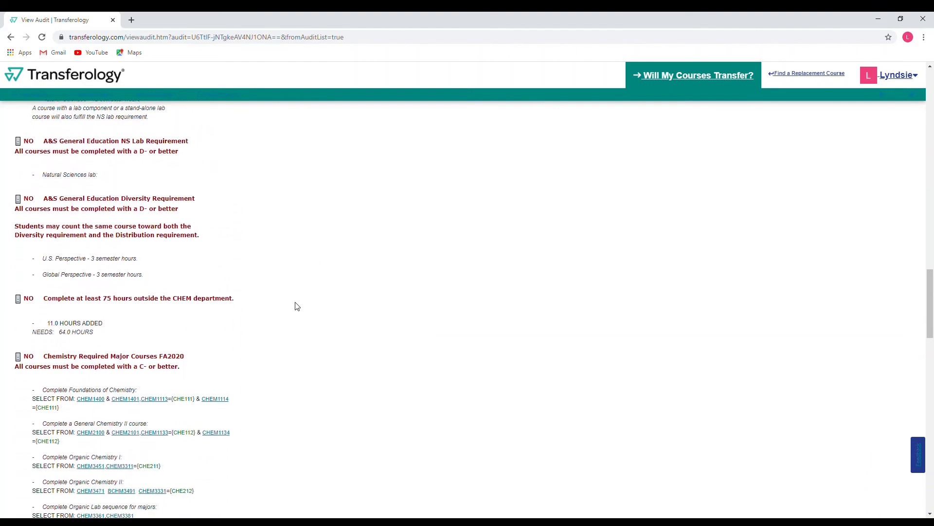
scroll(297, 306, "down", 3)
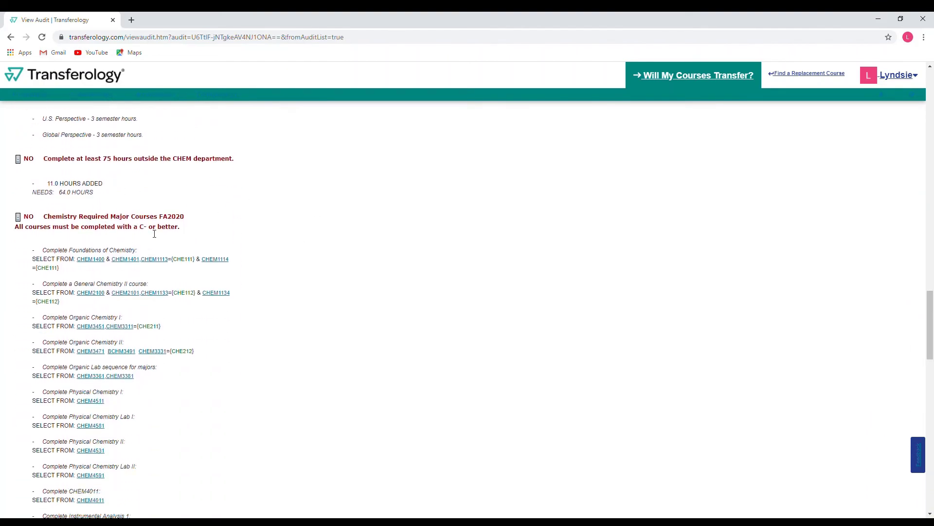
left_click(128, 262)
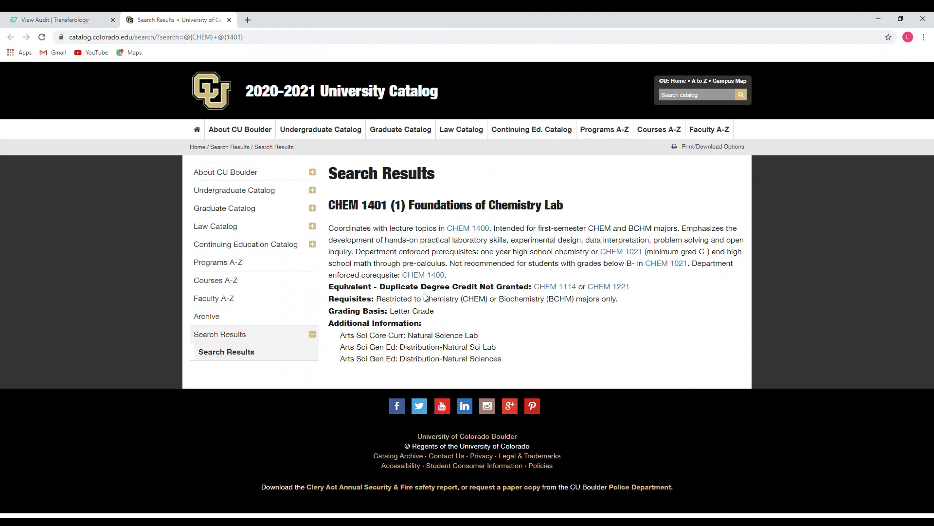
- Close the CHEM 1401 catalog tab to return to the audit
left_click(229, 20)
scroll(338, 269, "up", 2)
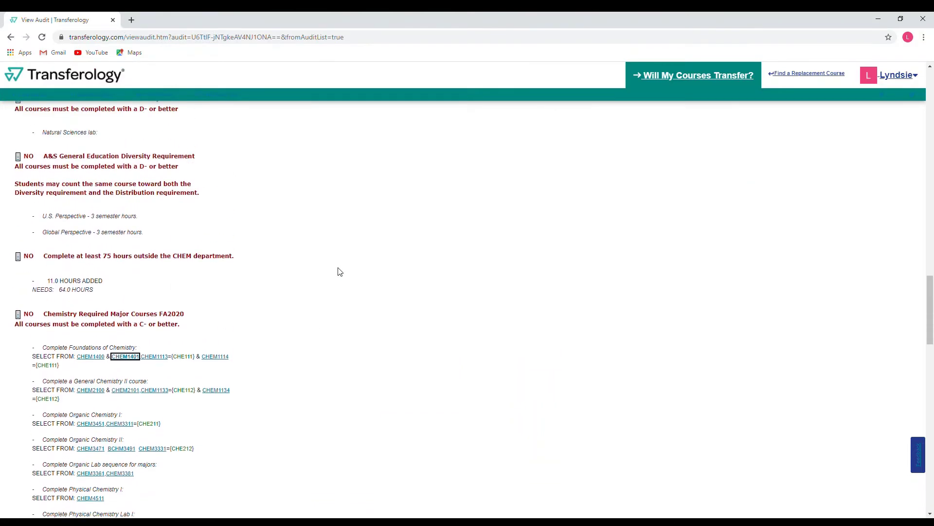
scroll(340, 271, "up", 4)
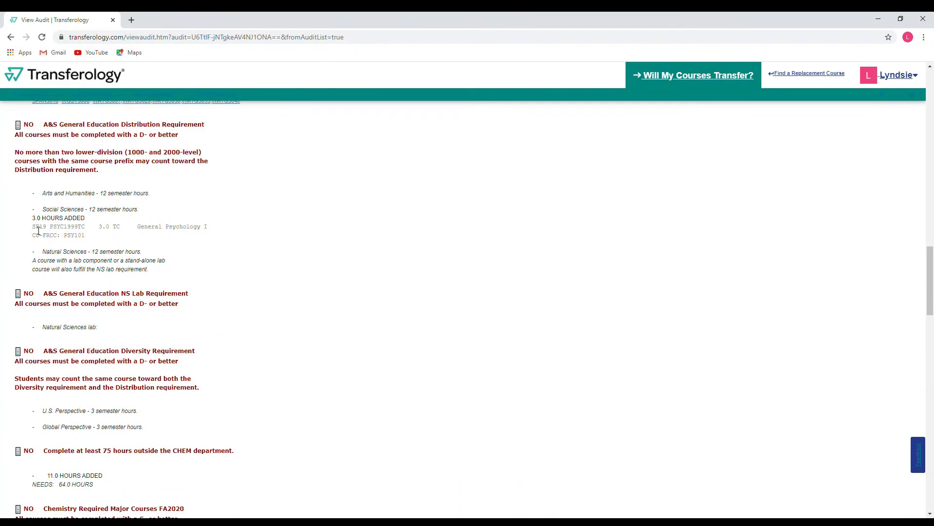
- Highlight General Psychology I under Social Sciences, then return to the audit's top
left_click_drag(33, 227, 104, 239)
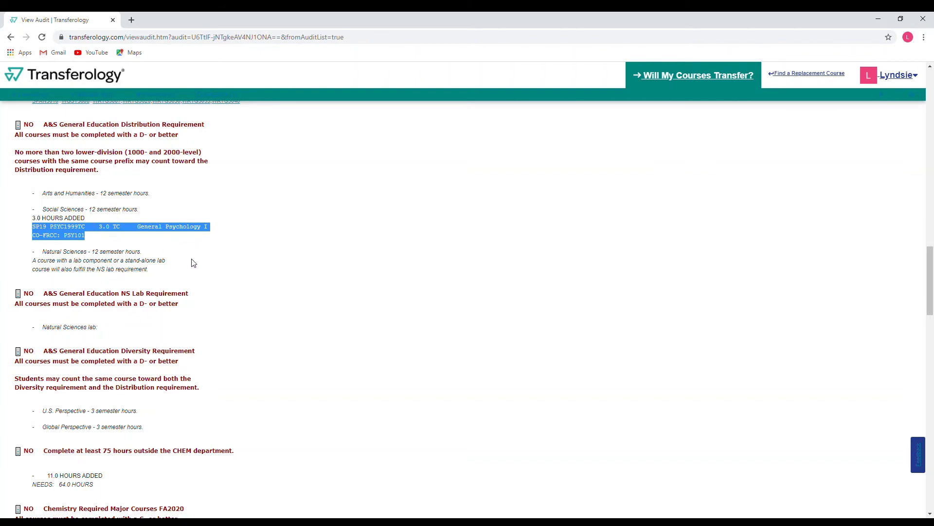
scroll(198, 265, "down", 1)
scroll(197, 264, "up", 1)
scroll(655, 201, "up", 20)
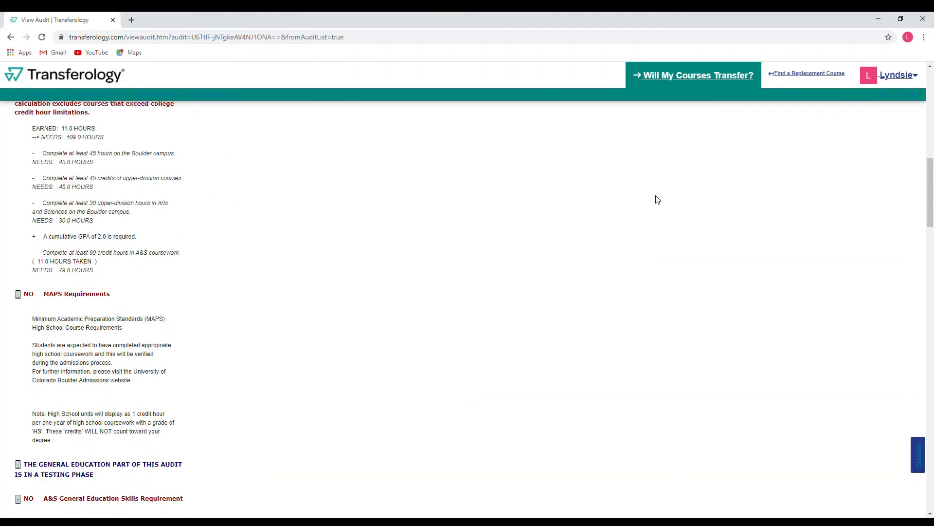
scroll(658, 200, "up", 6)
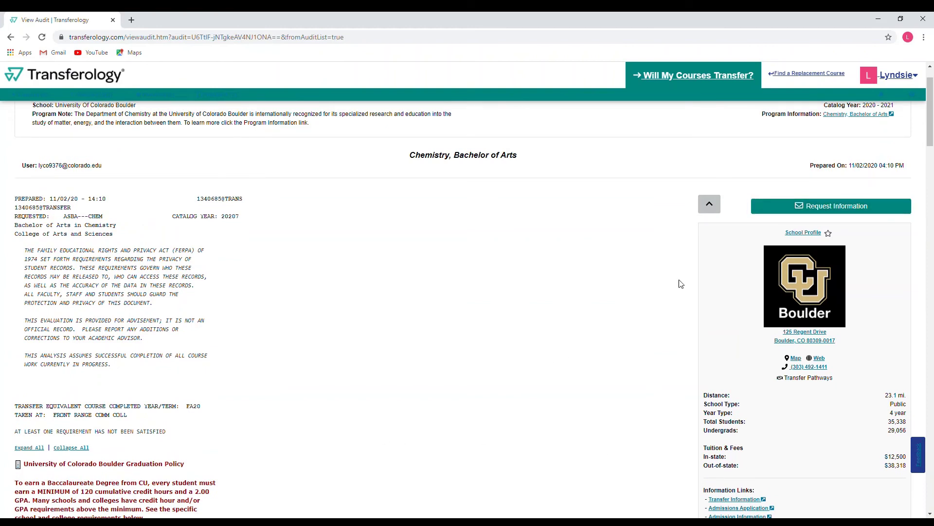
scroll(800, 459, "down", 1)
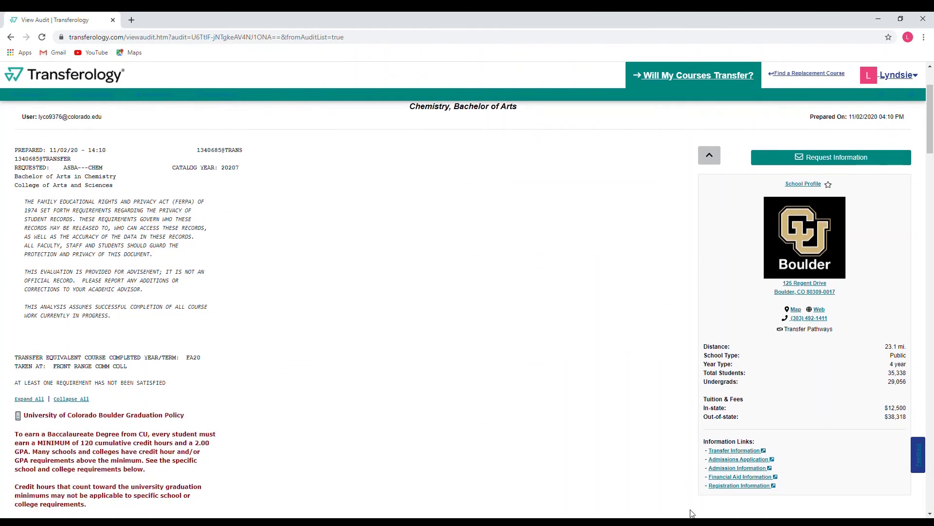